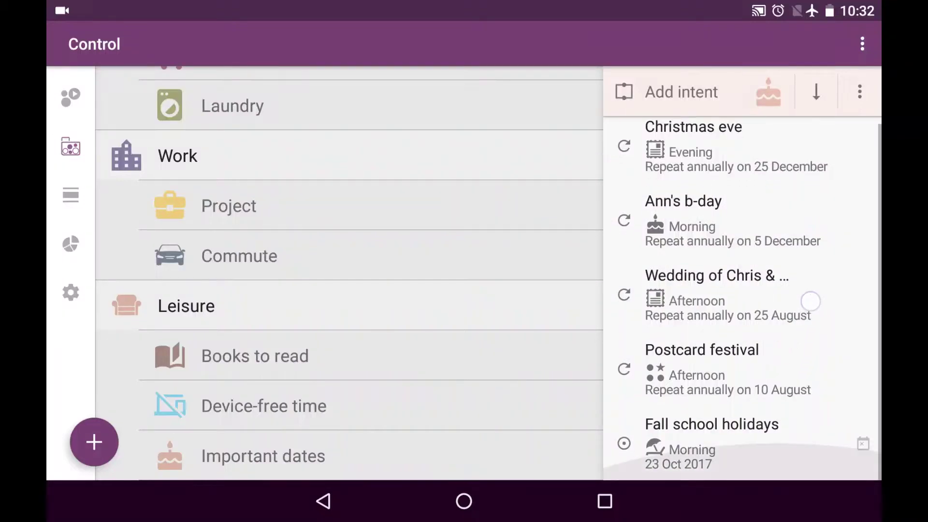
Scroll the schedule showing 7 December 2017 with its Relax and walking entries
{"action": "left_click_drag", "start_coordinate": [800, 354], "coordinate": [810, 301]}
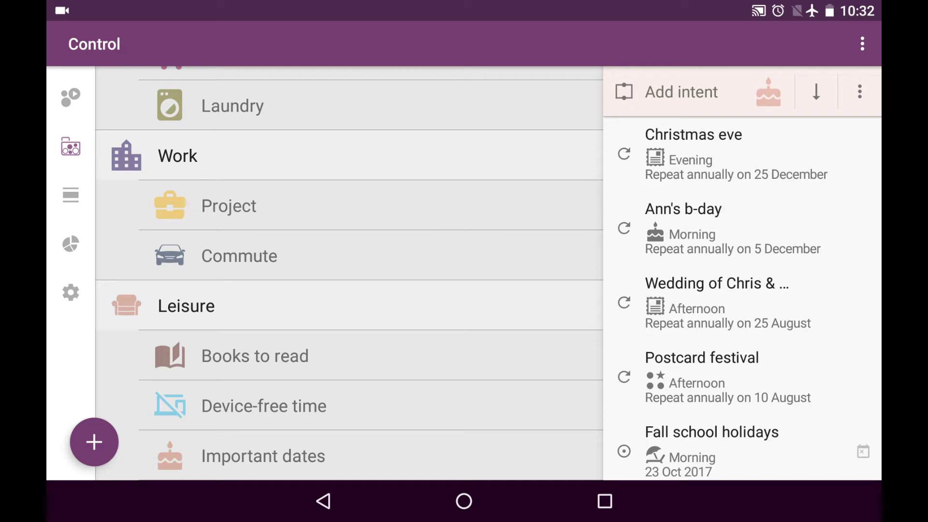
Create a new intent from the day timeline and name it "Mom's birthday"
{"action": "left_click", "coordinate": [71, 194]}
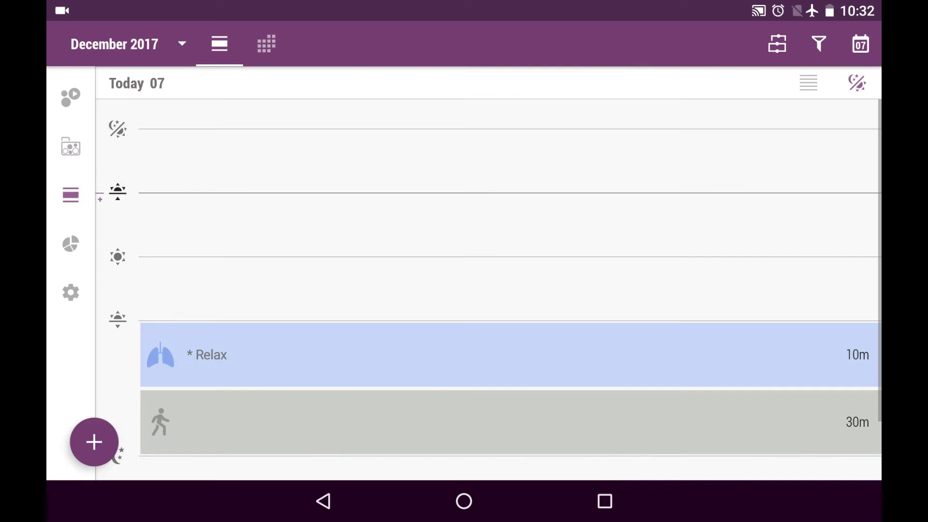
{"action": "left_click", "coordinate": [93, 441]}
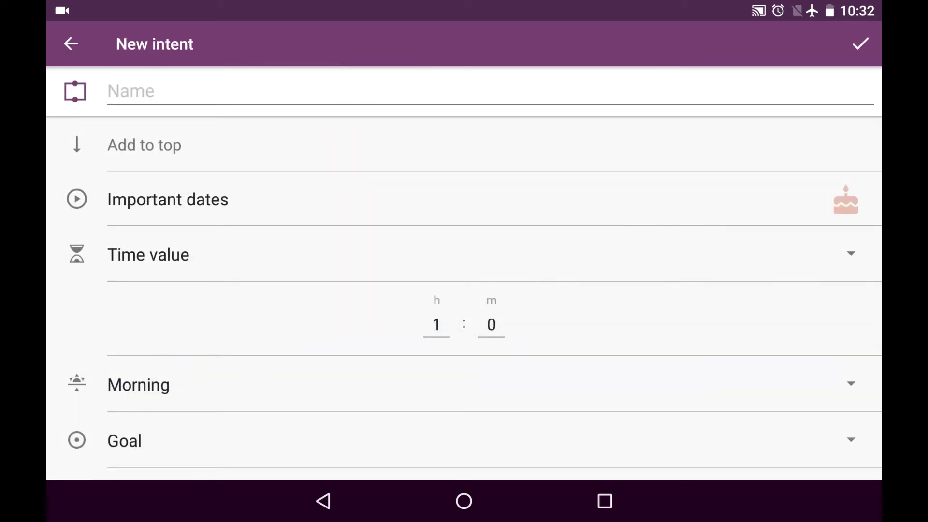
{"action": "left_click", "coordinate": [464, 90]}
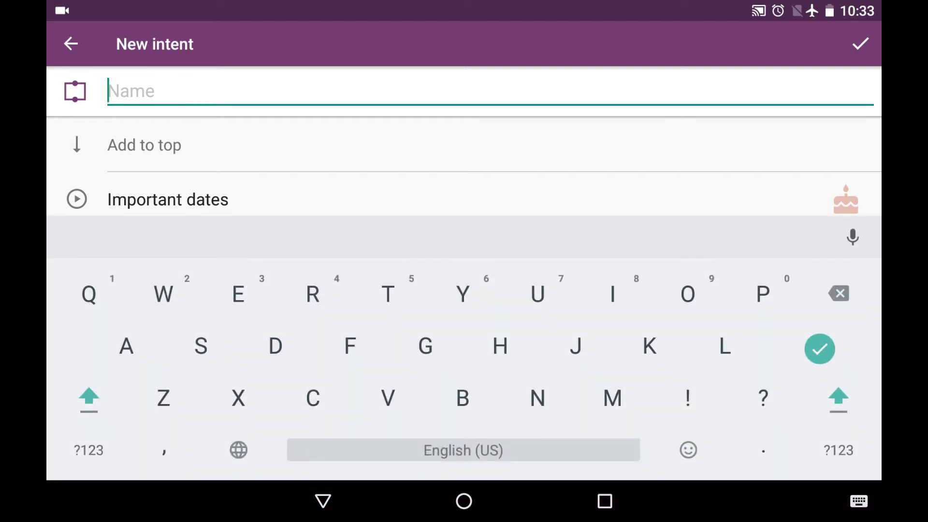
{"action": "type", "text": "Mom"}
{"action": "left_click_drag", "start_coordinate": [763, 451], "coordinate": [806, 382]}
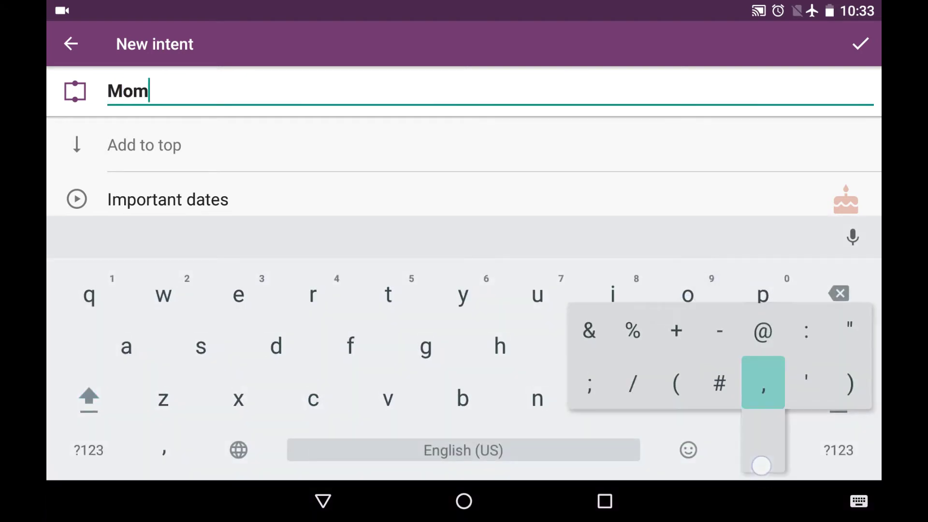
{"action": "type", "text": "s "}
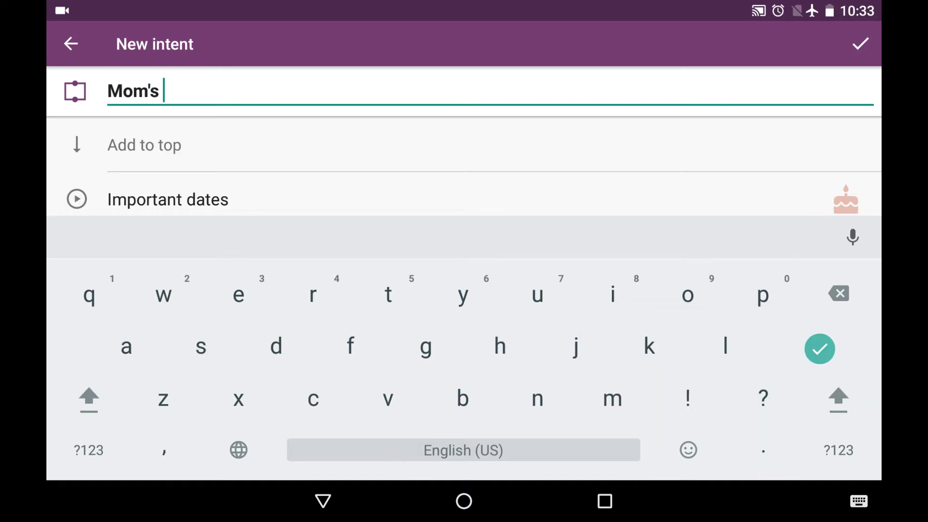
{"action": "type", "text": "bi"}
{"action": "type", "text": "rthd"}
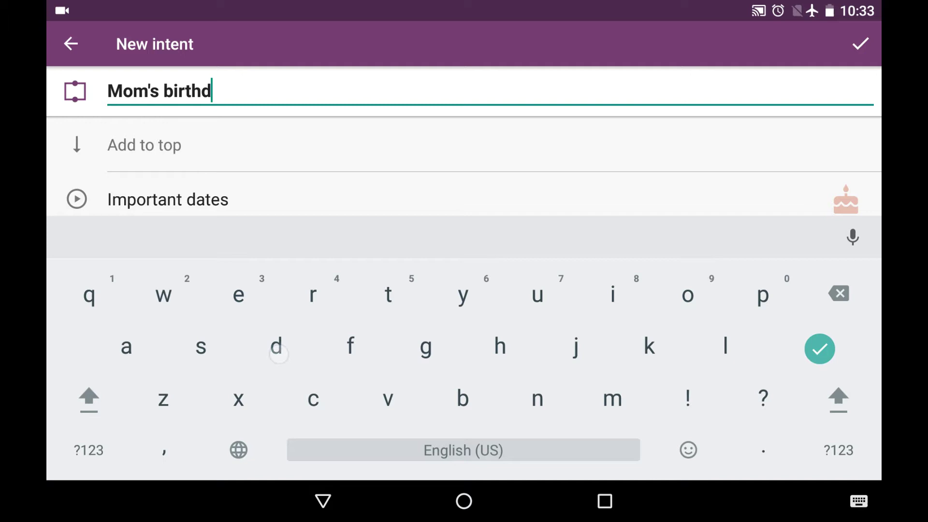
{"action": "type", "text": "ay"}
{"action": "left_click", "coordinate": [819, 349]}
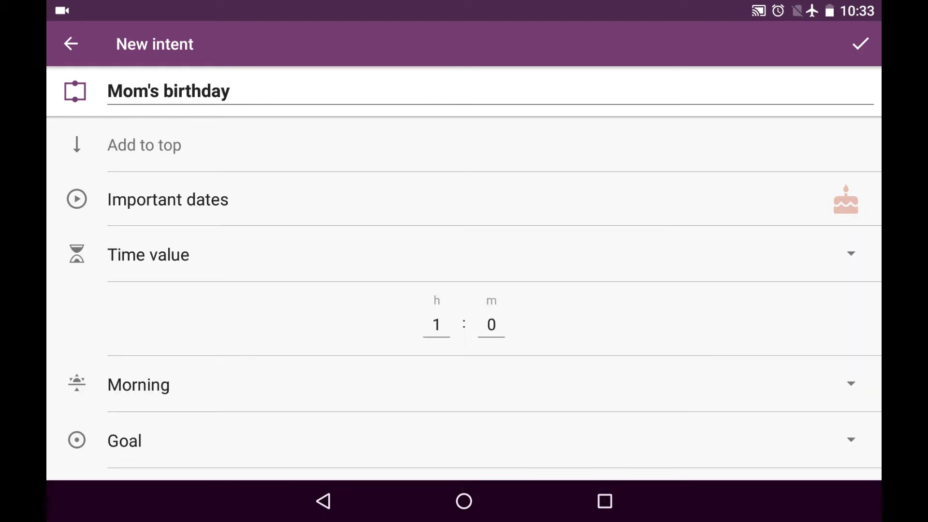
Keep the intent added at the top and pinned to the Important dates activity
{"action": "left_click", "coordinate": [722, 150]}
{"action": "left_click", "coordinate": [721, 143]}
{"action": "left_click", "coordinate": [714, 199]}
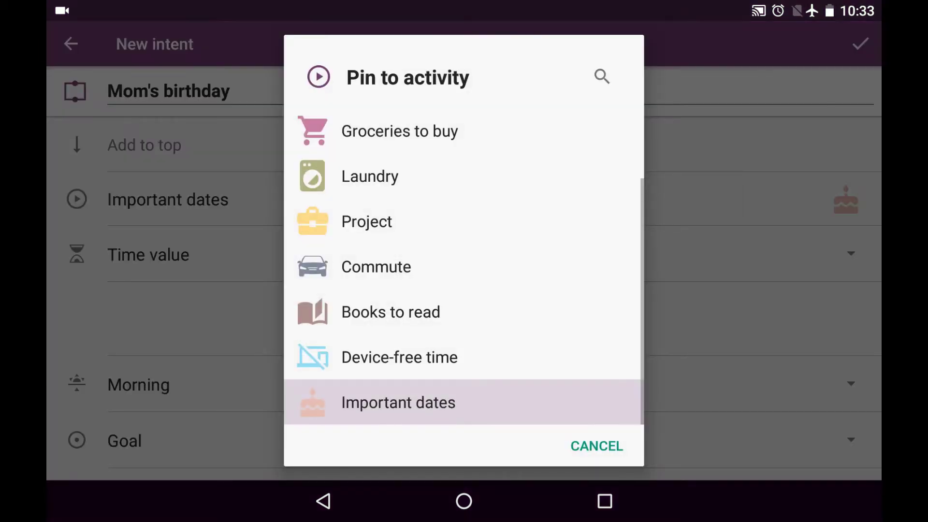
{"action": "left_click", "coordinate": [508, 404]}
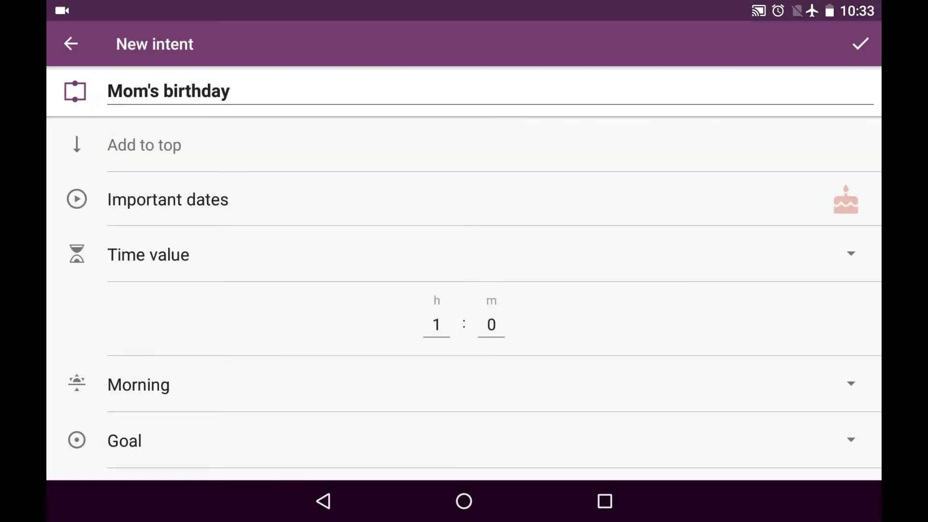
Make the intent an Event of kind Birthday
{"action": "left_click", "coordinate": [696, 269]}
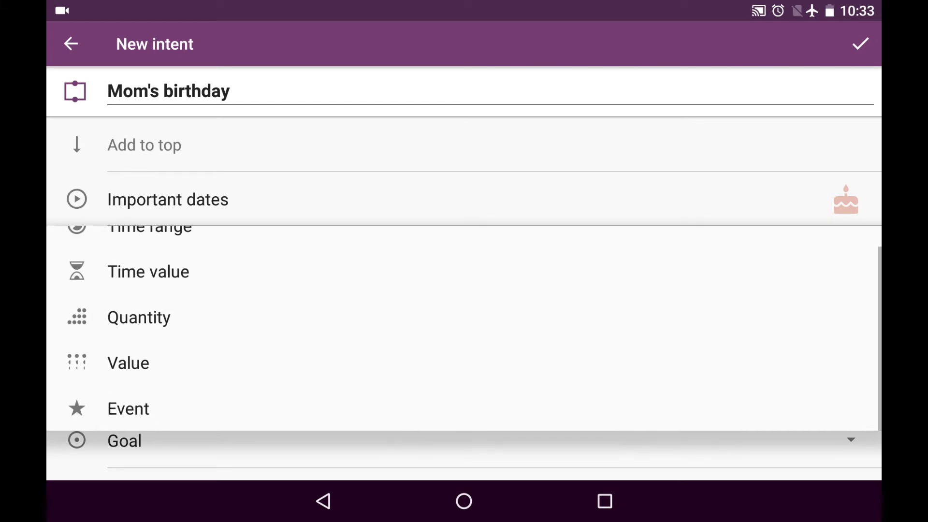
{"action": "left_click", "coordinate": [145, 418]}
{"action": "left_click", "coordinate": [547, 317]}
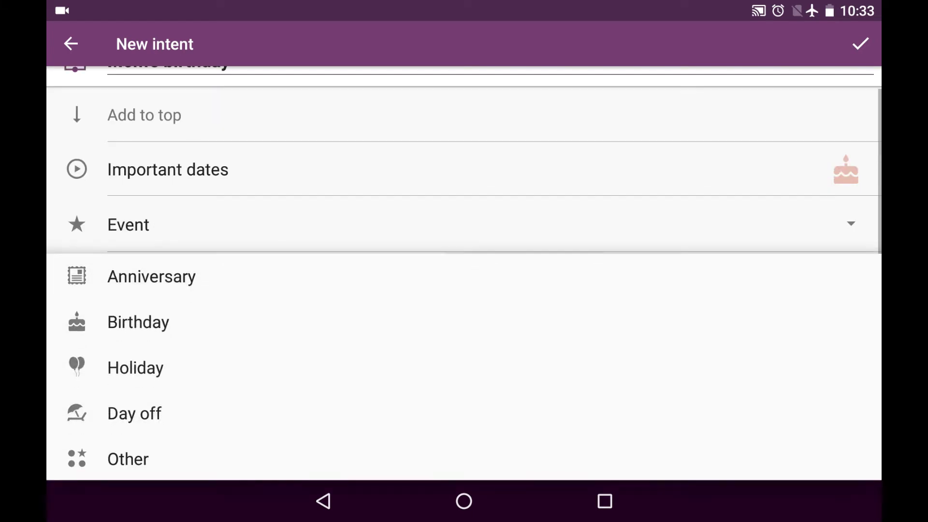
{"action": "left_click", "coordinate": [432, 283]}
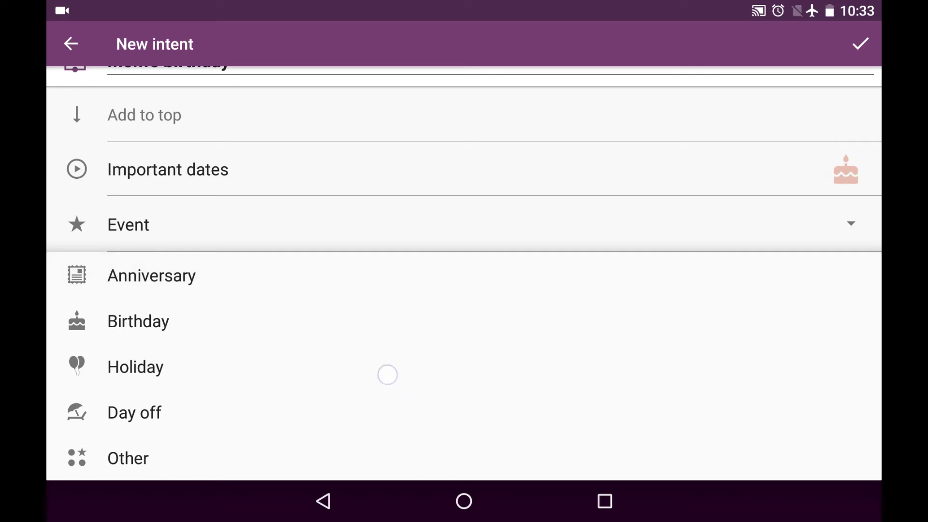
{"action": "left_click", "coordinate": [152, 330]}
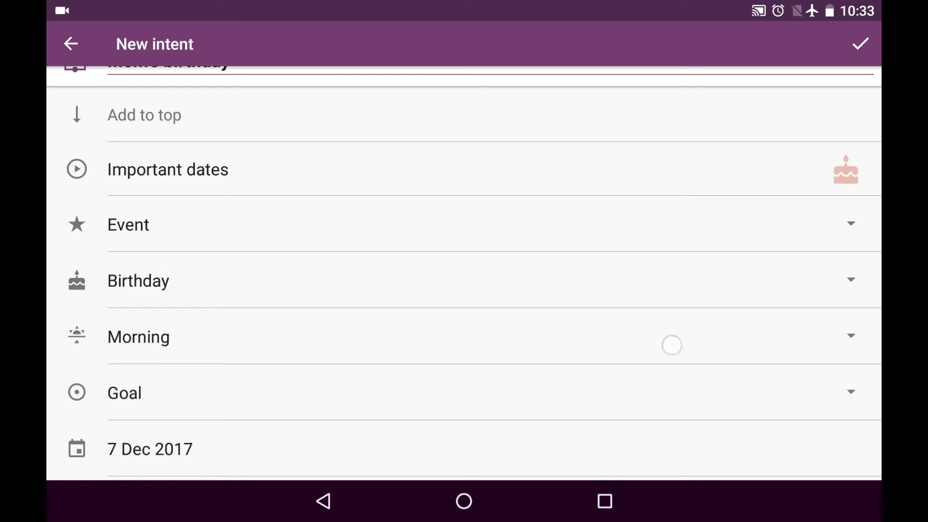
Keep the Morning time of day and make the intent a repeating Ritual
{"action": "left_click", "coordinate": [670, 341]}
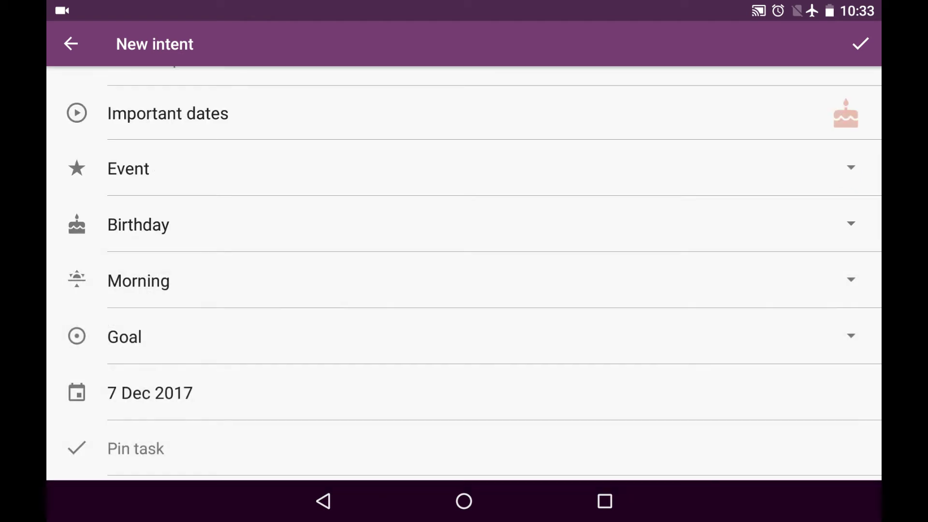
{"action": "left_click", "coordinate": [380, 349]}
{"action": "left_click", "coordinate": [151, 378]}
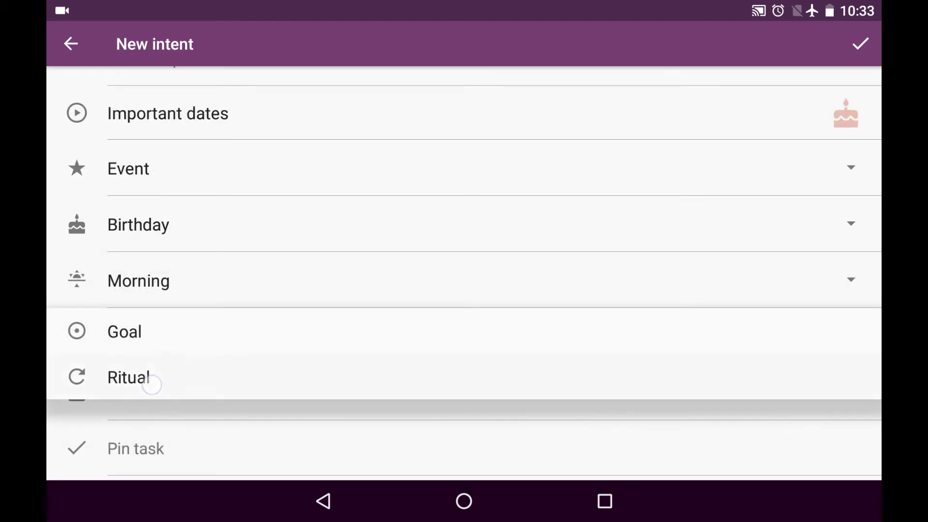
Set the start date to 14 December 1952 repeating every year, then begin adding a reminder
{"action": "left_click", "coordinate": [253, 400]}
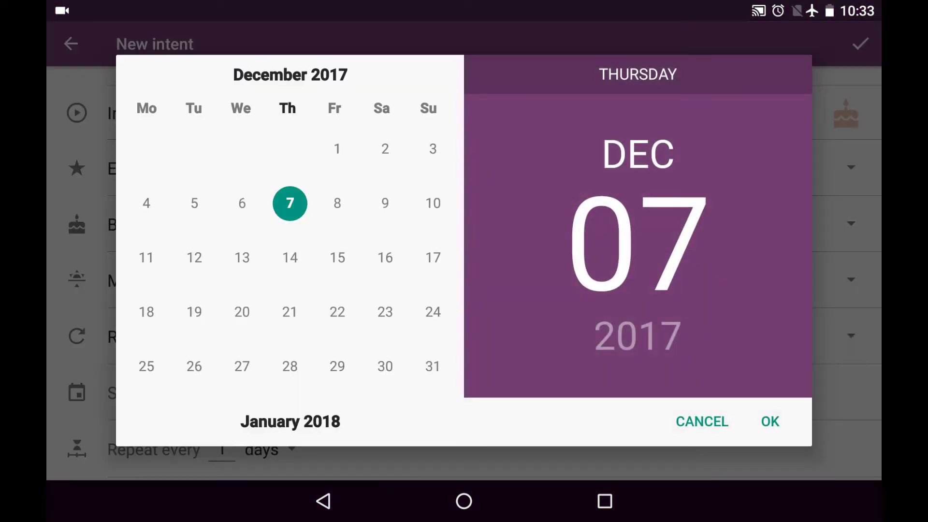
{"action": "left_click", "coordinate": [289, 257]}
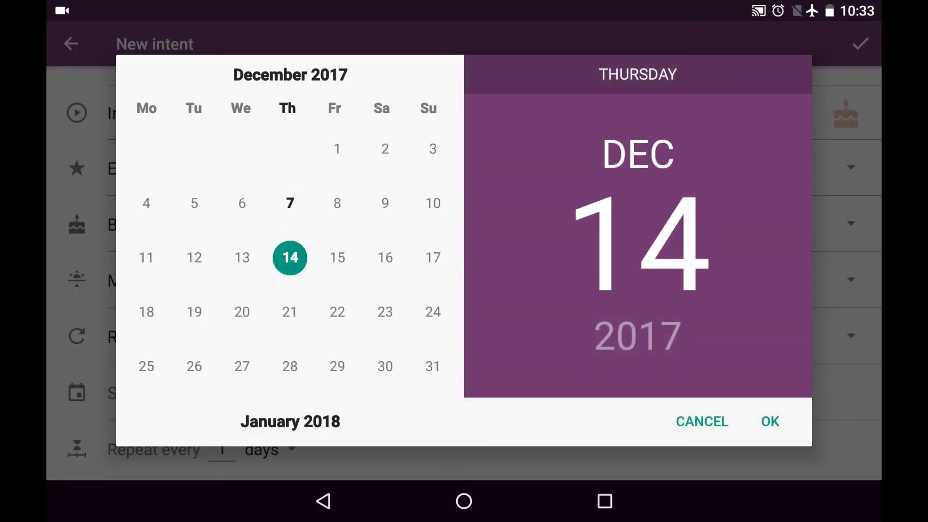
{"action": "left_click", "coordinate": [638, 336]}
{"action": "scroll", "coordinate": [290, 247], "scroll_direction": "up", "scroll_amount": 10}
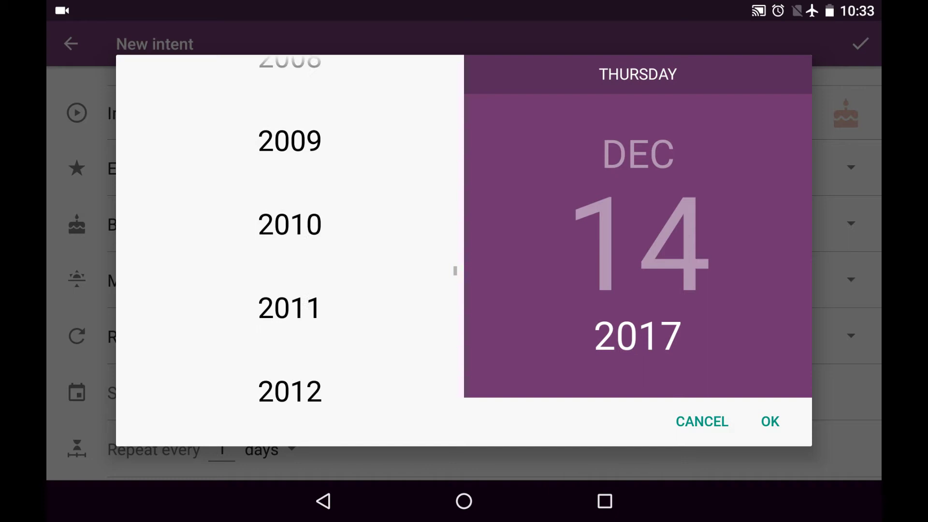
{"action": "scroll", "coordinate": [290, 247], "scroll_direction": "up", "scroll_amount": 5}
{"action": "scroll", "coordinate": [291, 247], "scroll_direction": "up", "scroll_amount": 5}
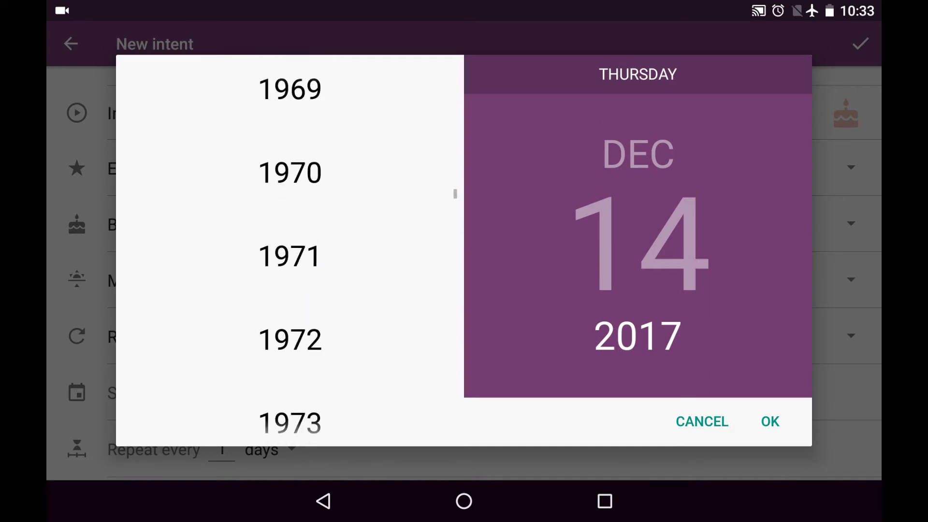
{"action": "scroll", "coordinate": [290, 247], "scroll_direction": "up", "scroll_amount": 5}
{"action": "scroll", "coordinate": [290, 247], "scroll_direction": "up", "scroll_amount": 3}
{"action": "scroll", "coordinate": [290, 246], "scroll_direction": "down", "scroll_amount": 2}
{"action": "scroll", "coordinate": [291, 246], "scroll_direction": "down", "scroll_amount": 2}
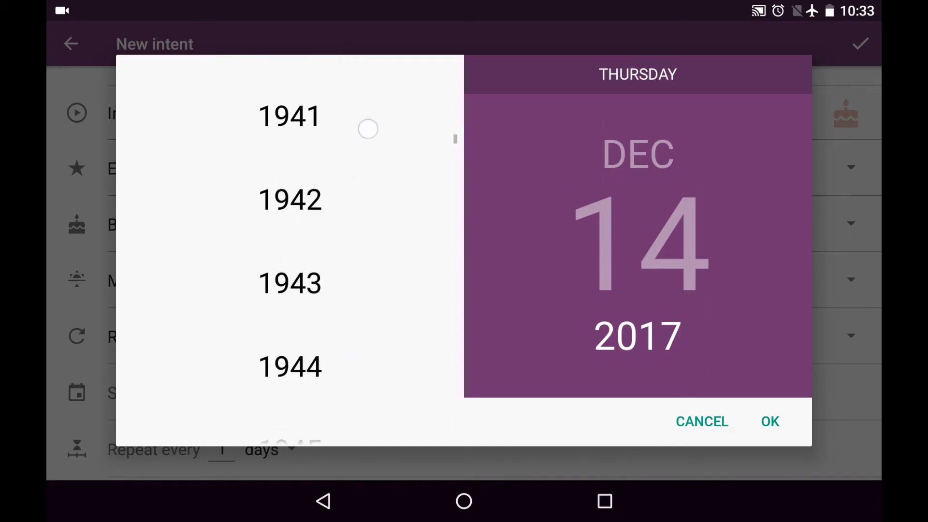
{"action": "scroll", "coordinate": [377, 344], "scroll_direction": "down", "scroll_amount": 3}
{"action": "scroll", "coordinate": [377, 344], "scroll_direction": "down", "scroll_amount": 1}
{"action": "left_click", "coordinate": [290, 261]}
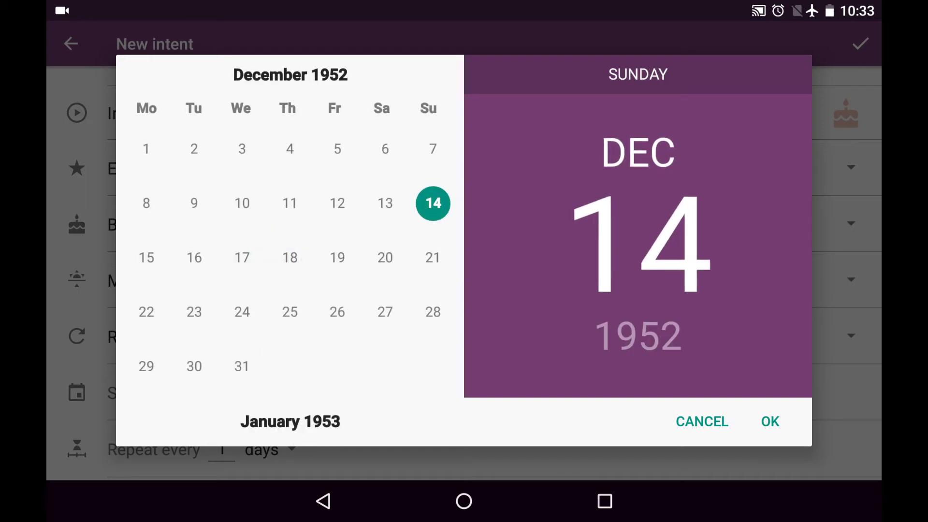
{"action": "left_click", "coordinate": [771, 422]}
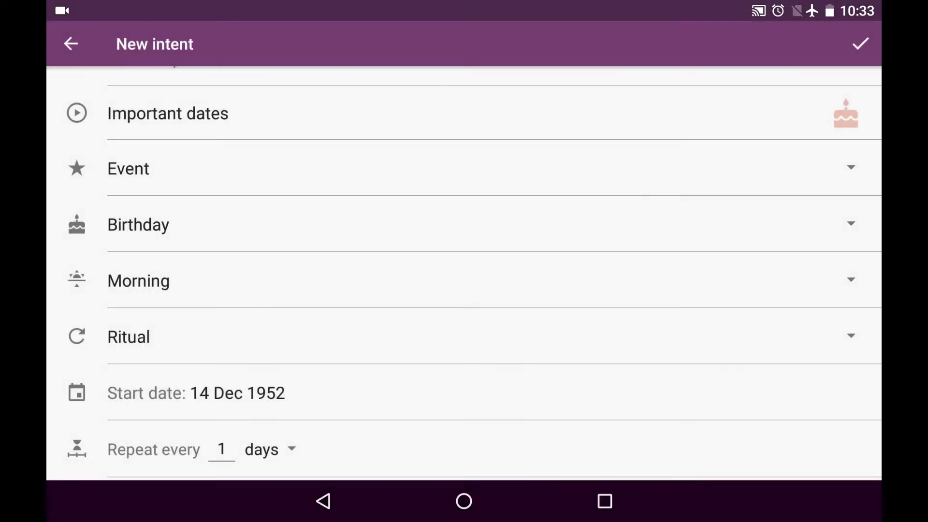
{"action": "left_click", "coordinate": [270, 450]}
{"action": "left_click", "coordinate": [272, 341]}
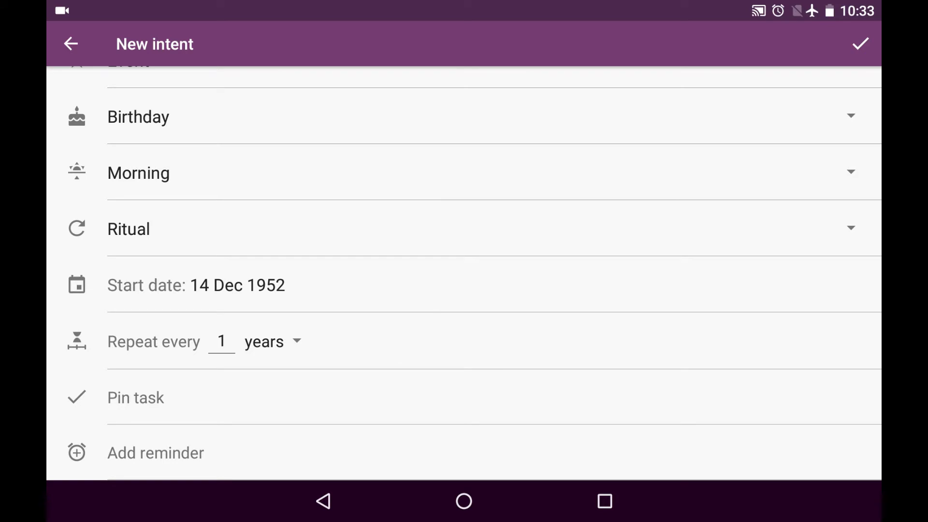
{"action": "left_click", "coordinate": [554, 462]}
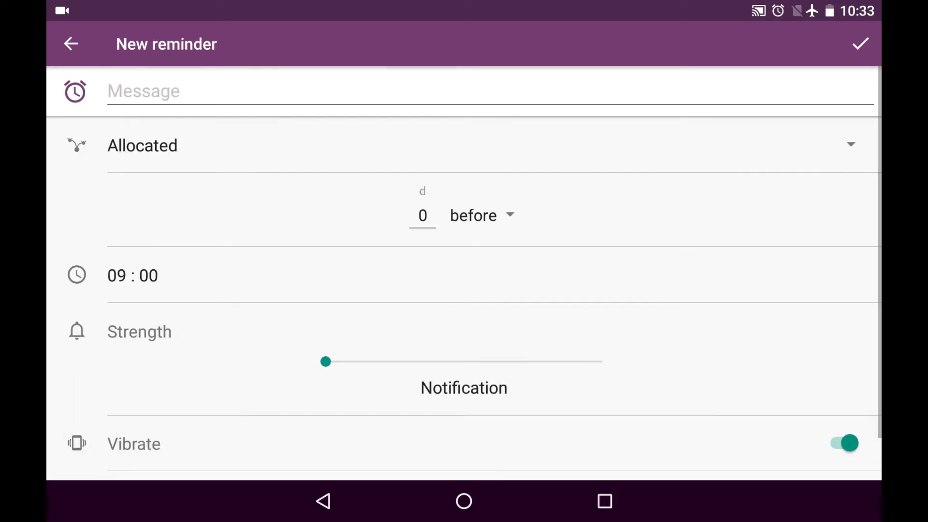
Keep Allocated timing and enter the reminder message Gift
{"action": "left_click", "coordinate": [456, 154]}
{"action": "left_click", "coordinate": [472, 148]}
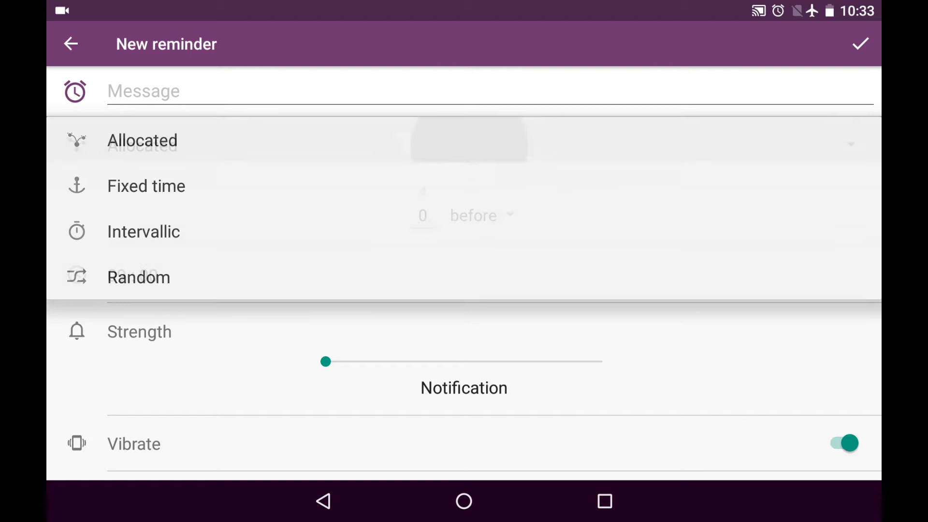
{"action": "left_click", "coordinate": [435, 92]}
{"action": "left_click", "coordinate": [425, 347]}
{"action": "type", "text": "G"}
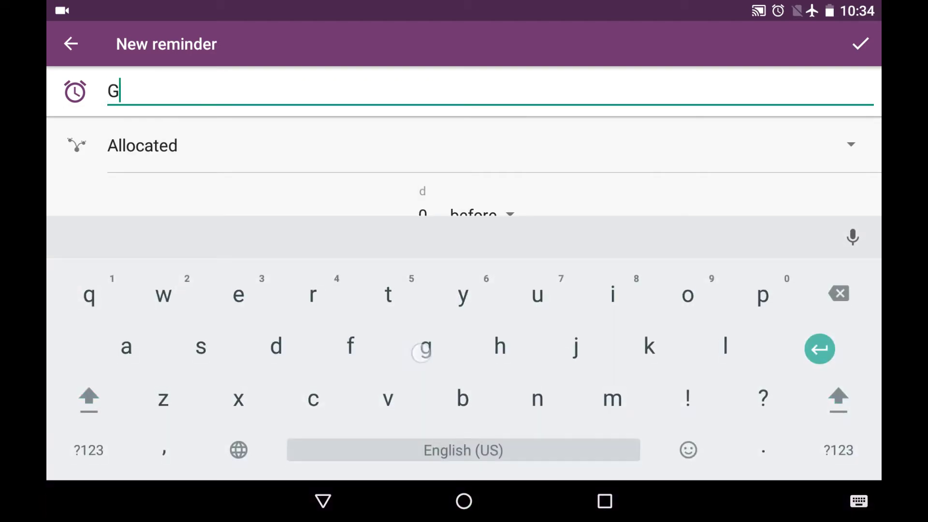
{"action": "left_click", "coordinate": [613, 295]}
{"action": "left_click", "coordinate": [350, 347]}
{"action": "left_click", "coordinate": [389, 295]}
{"action": "left_click_drag", "start_coordinate": [641, 195], "coordinate": [631, 154]}
Make the Gift reminder fire 7 days before at 14:00 with Alarm strength and save it
{"action": "left_click", "coordinate": [424, 178]}
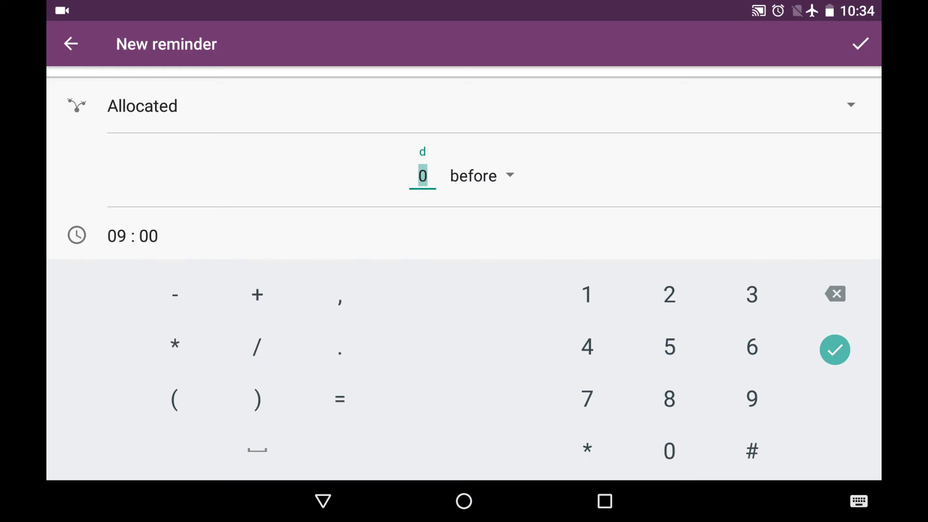
{"action": "left_click", "coordinate": [588, 399]}
{"action": "type", "text": "7"}
{"action": "left_click", "coordinate": [834, 349]}
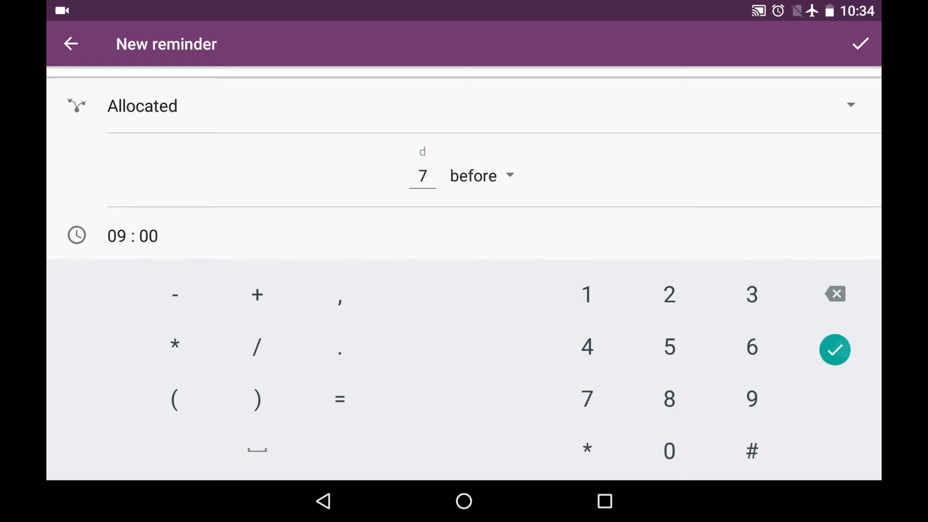
{"action": "left_click", "coordinate": [533, 242]}
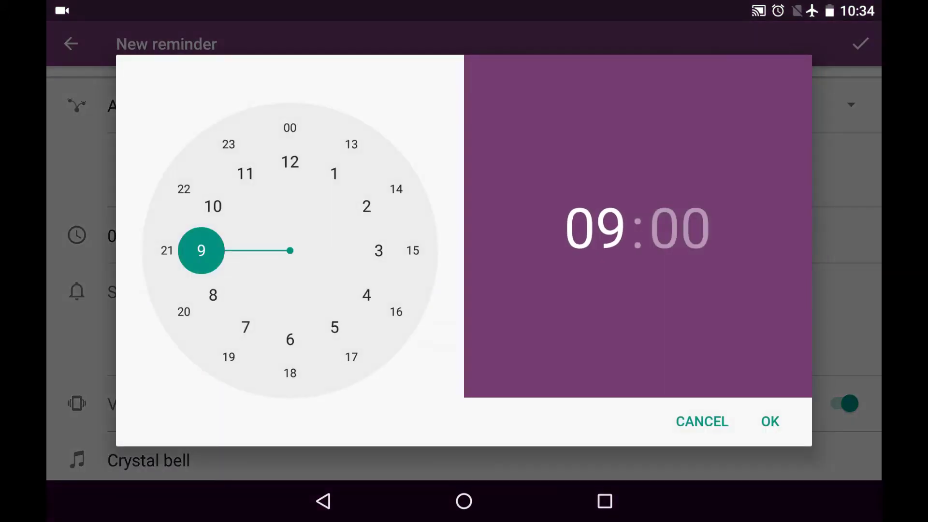
{"action": "left_click", "coordinate": [398, 191]}
{"action": "left_click", "coordinate": [771, 422]}
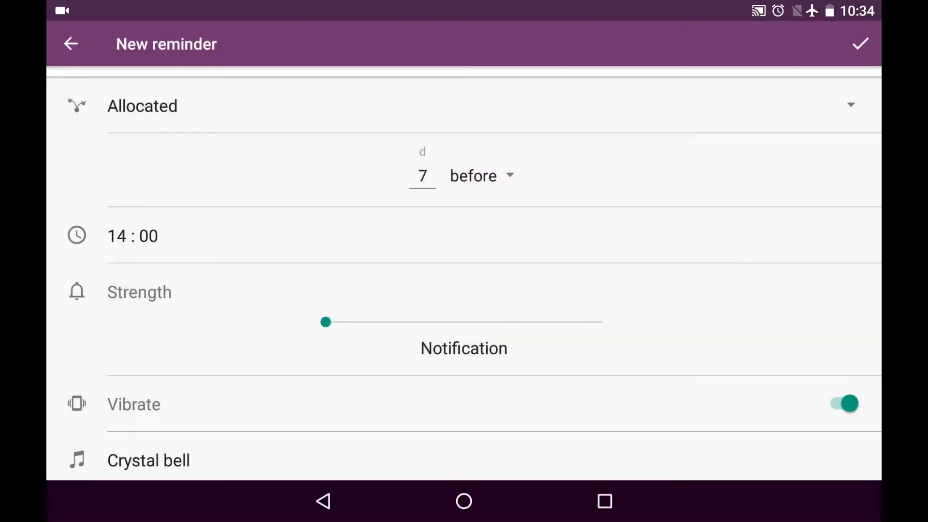
{"action": "left_click_drag", "start_coordinate": [325, 322], "coordinate": [464, 322]}
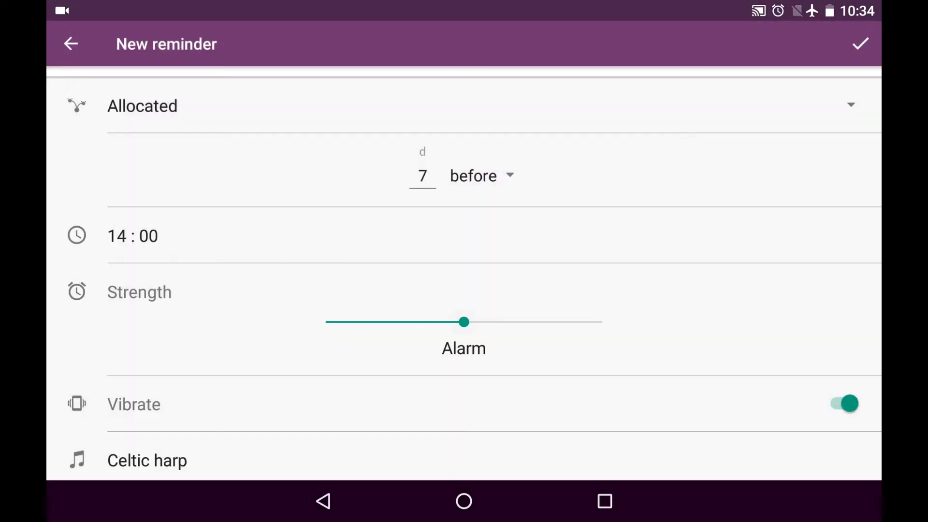
{"action": "left_click", "coordinate": [860, 44]}
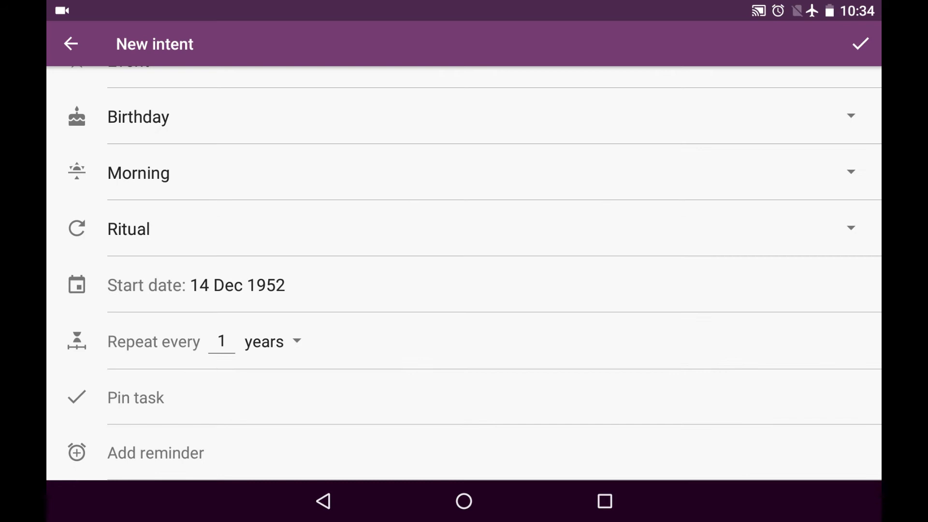
Add a second reminder with the message Flowers
{"action": "left_click", "coordinate": [377, 468]}
{"action": "left_click", "coordinate": [479, 95]}
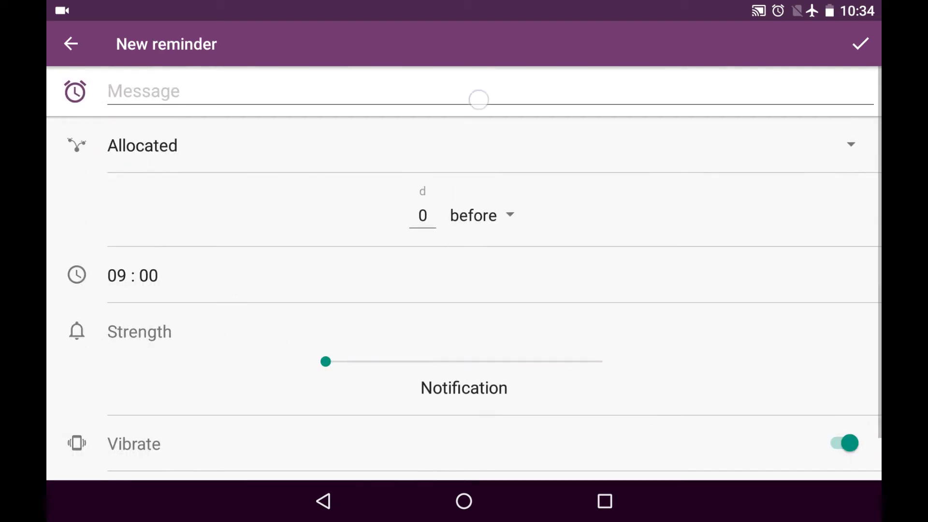
{"action": "type", "text": "F"}
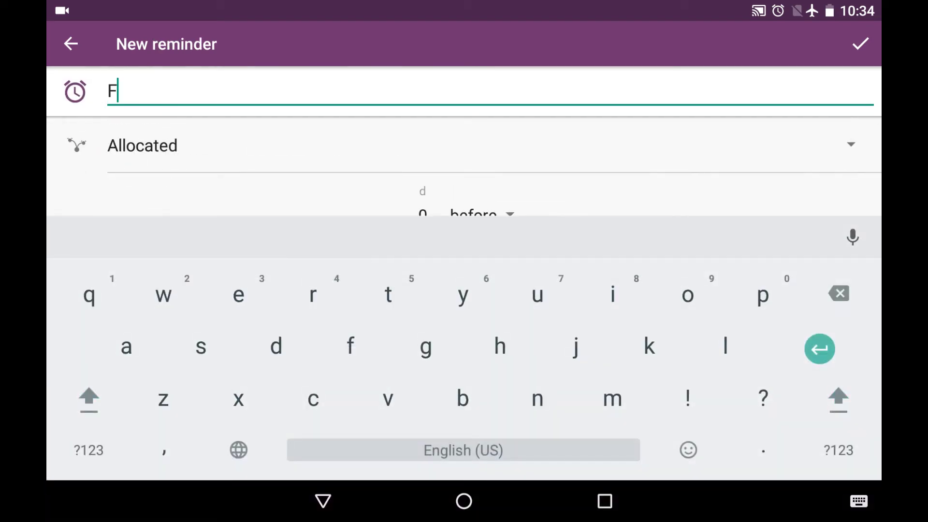
{"action": "type", "text": "low"}
{"action": "left_click", "coordinate": [239, 295]}
{"action": "left_click", "coordinate": [312, 295]}
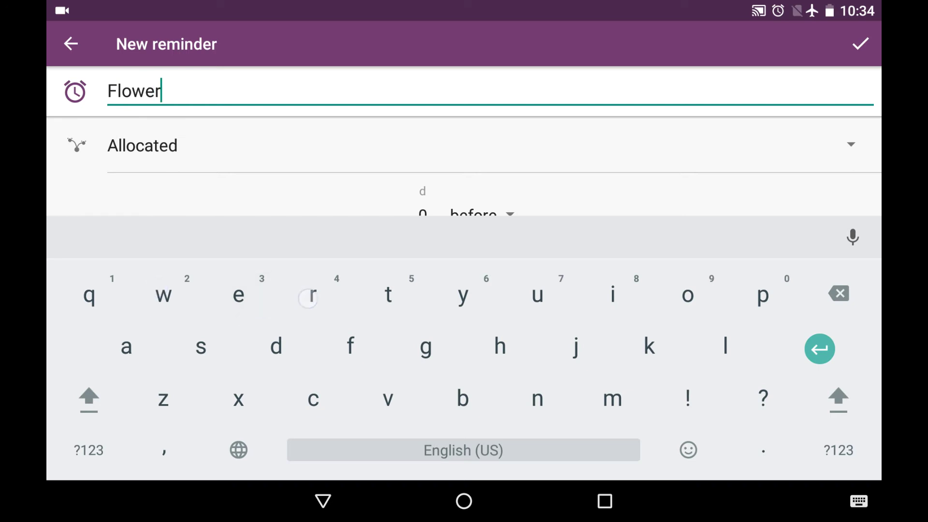
{"action": "left_click", "coordinate": [201, 347]}
Make the Flowers reminder fire 1 day before at 20:00 with Alarm + Captcha strength and save it
{"action": "left_click", "coordinate": [422, 211]}
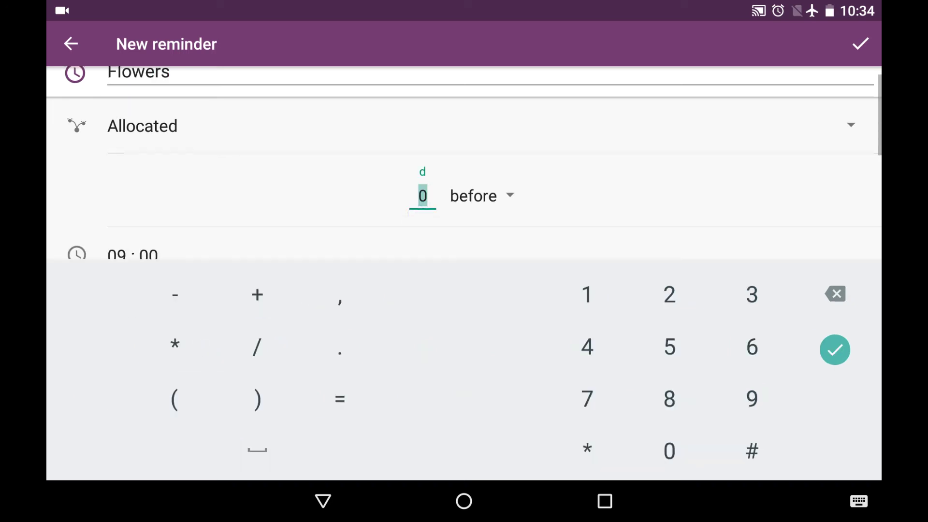
{"action": "left_click", "coordinate": [587, 295]}
{"action": "type", "text": "1"}
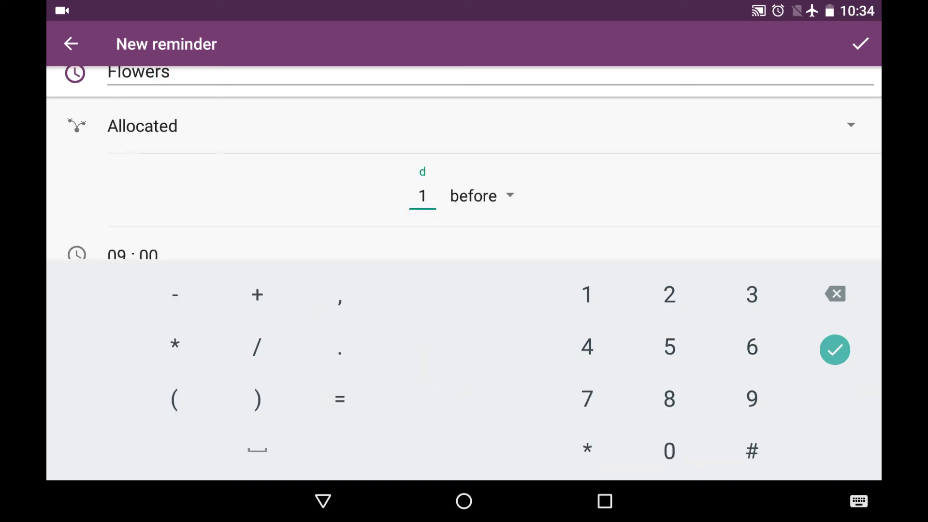
{"action": "left_click", "coordinate": [835, 349]}
{"action": "left_click", "coordinate": [133, 256]}
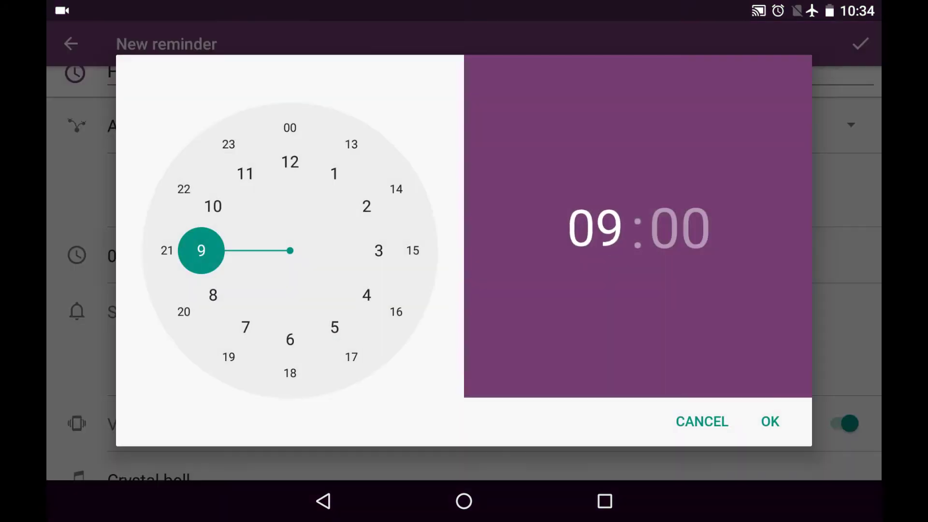
{"action": "left_click", "coordinate": [184, 312]}
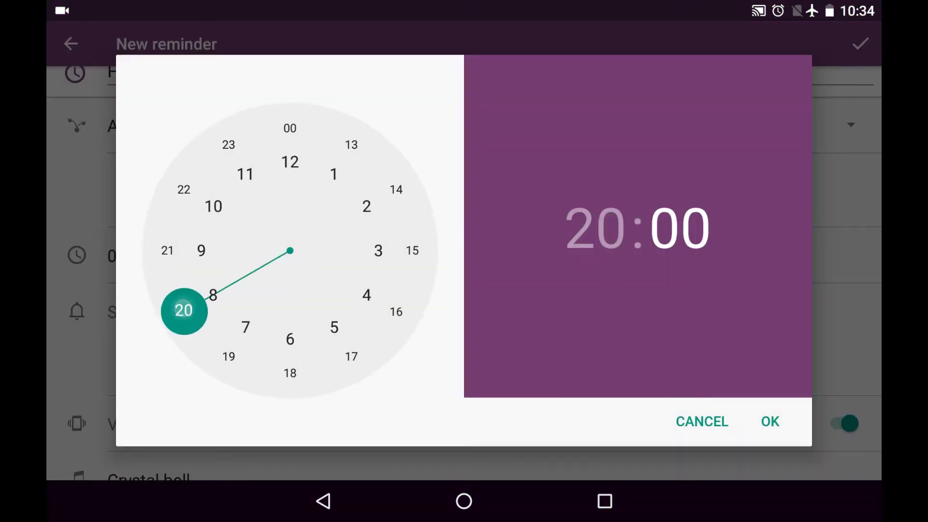
{"action": "left_click", "coordinate": [770, 421]}
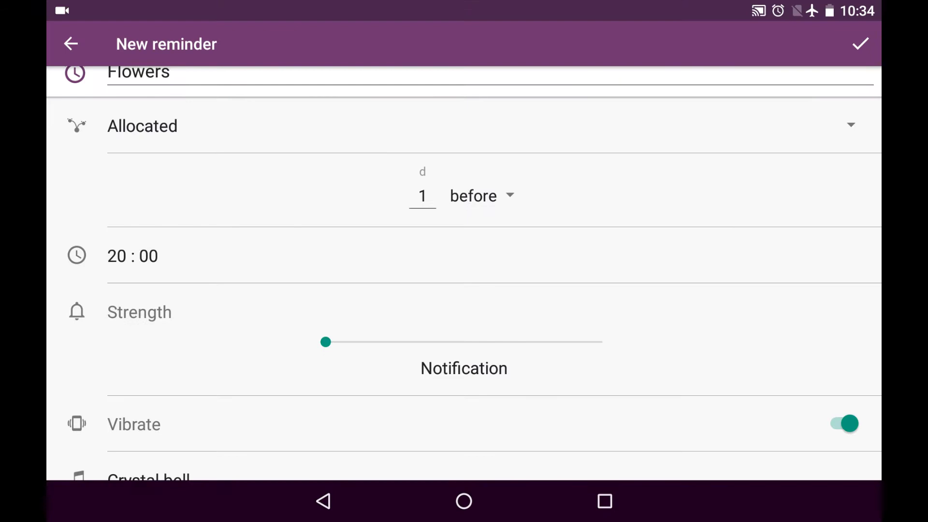
{"action": "left_click_drag", "start_coordinate": [325, 342], "coordinate": [602, 341]}
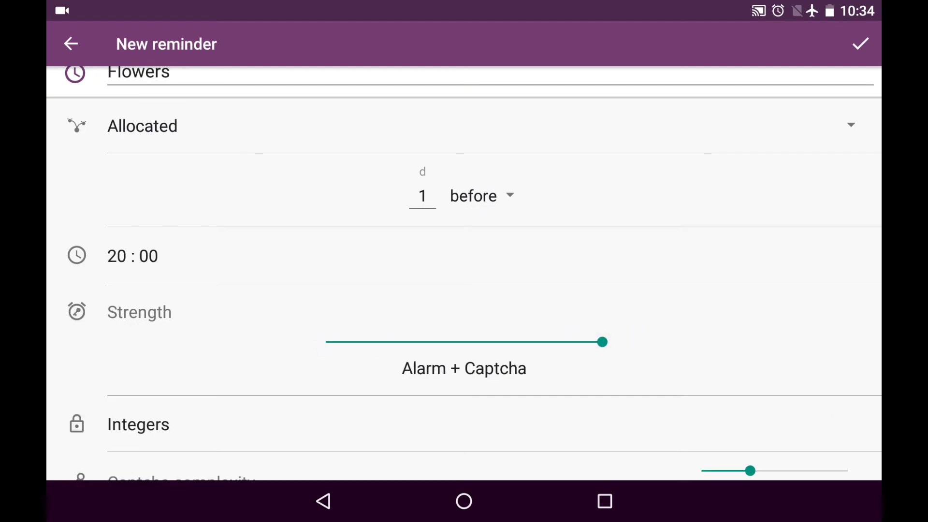
{"action": "left_click", "coordinate": [860, 43]}
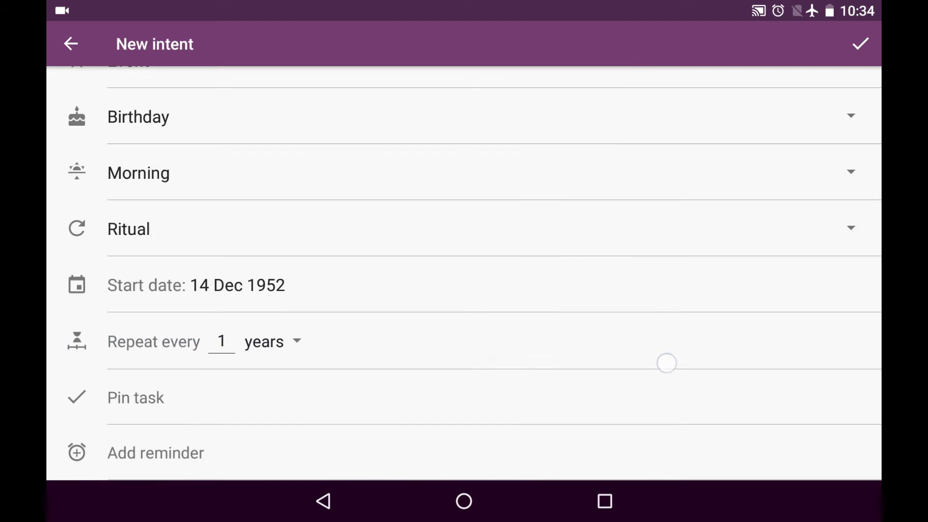
{"action": "scroll", "coordinate": [667, 364], "scroll_direction": "down", "scroll_amount": 2}
{"action": "scroll", "coordinate": [658, 437], "scroll_direction": "up", "scroll_amount": 5}
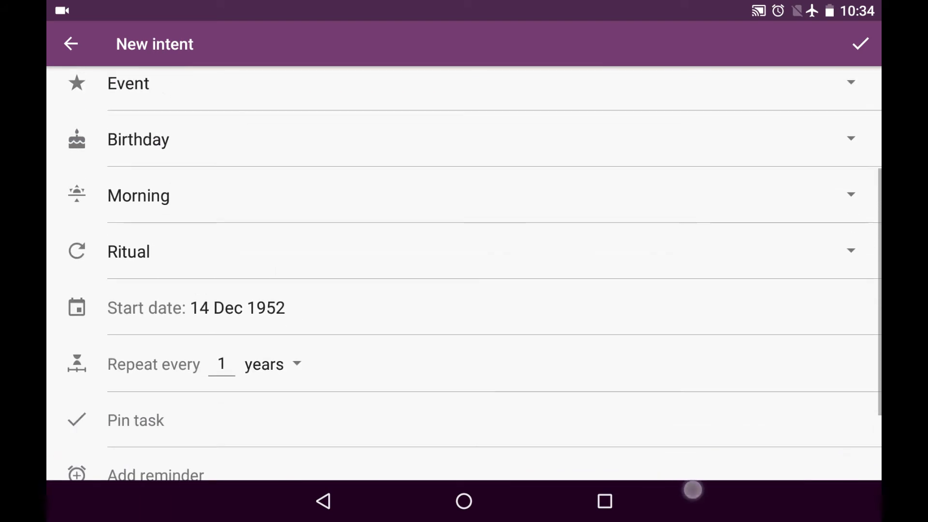
Save the Mom's birthday intent and jump the day view to 14 December
{"action": "left_click", "coordinate": [860, 43]}
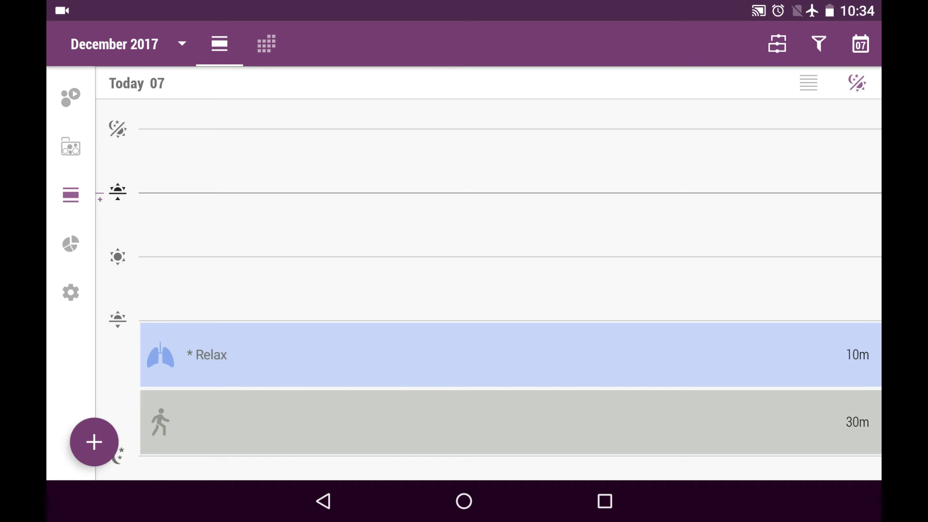
{"action": "left_click", "coordinate": [138, 84]}
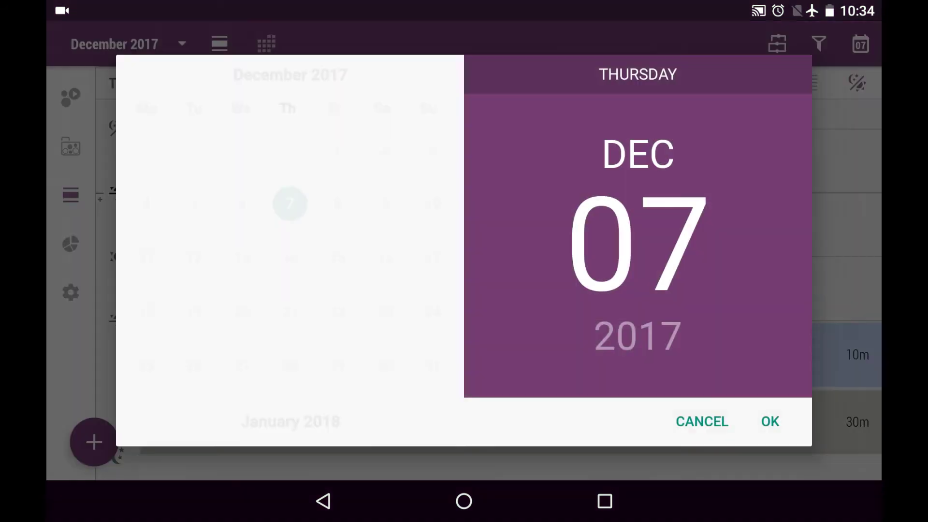
{"action": "left_click", "coordinate": [289, 258]}
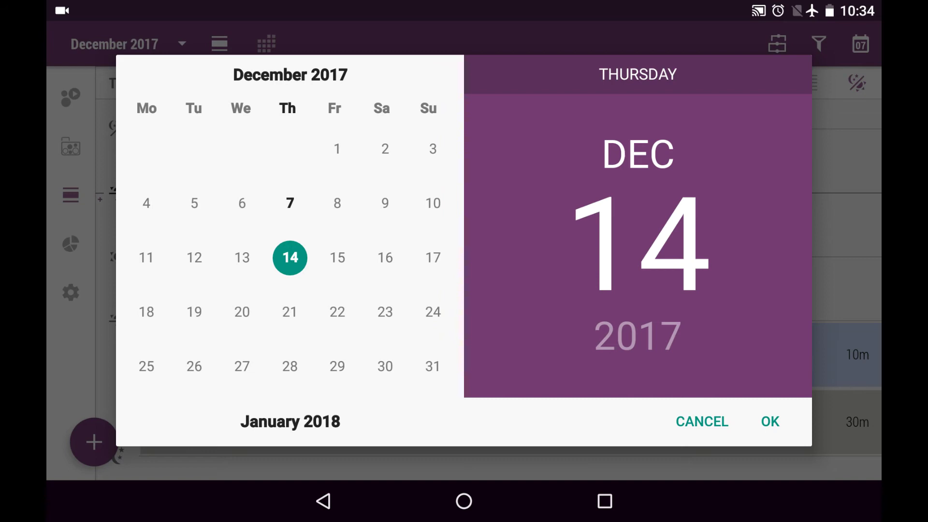
{"action": "left_click", "coordinate": [770, 422]}
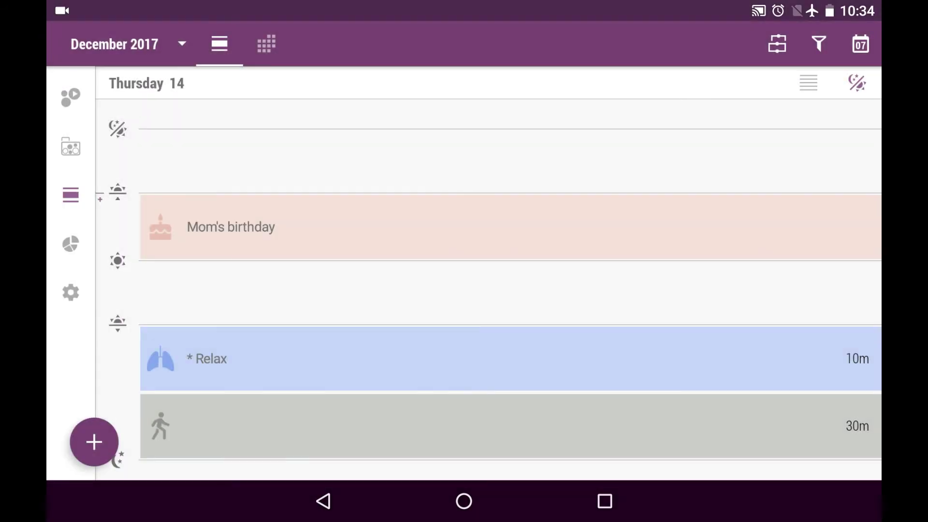
Select the Mom's birthday task and show its yearly repeat calendar
{"action": "left_click", "coordinate": [465, 227]}
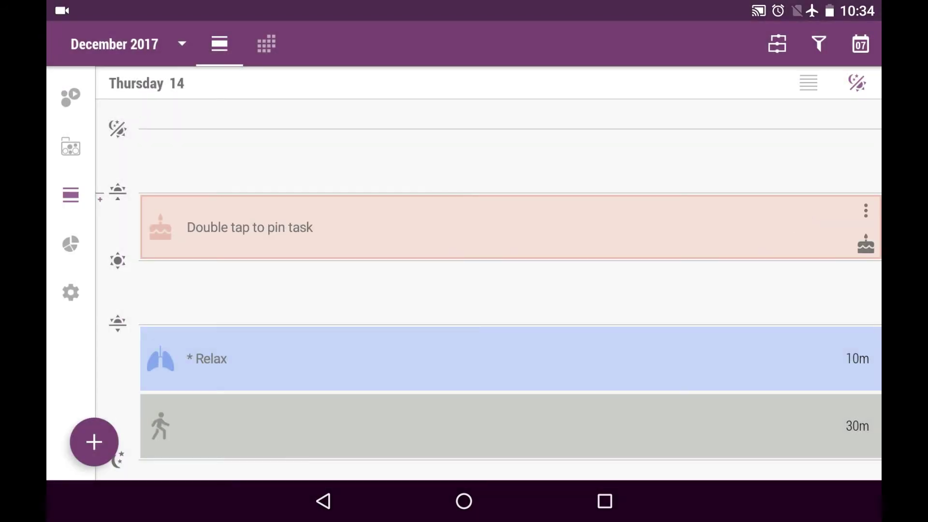
{"action": "left_click", "coordinate": [865, 245]}
{"action": "left_click_drag", "start_coordinate": [500, 389], "coordinate": [464, 398]}
View December as a month grid of reminder times, checking the 5th, the 14:00 on the 7th and the 20:00 on the 13th
{"action": "left_click", "coordinate": [266, 45]}
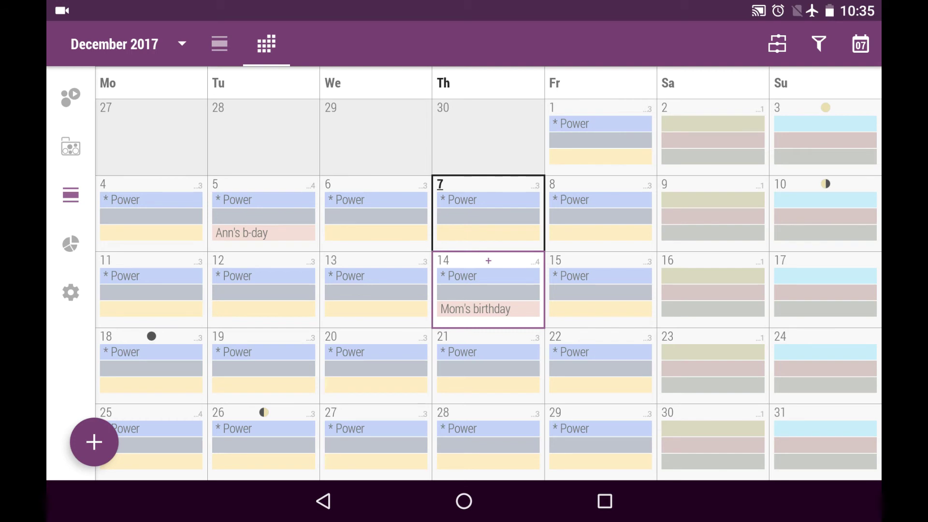
{"action": "left_click", "coordinate": [265, 222]}
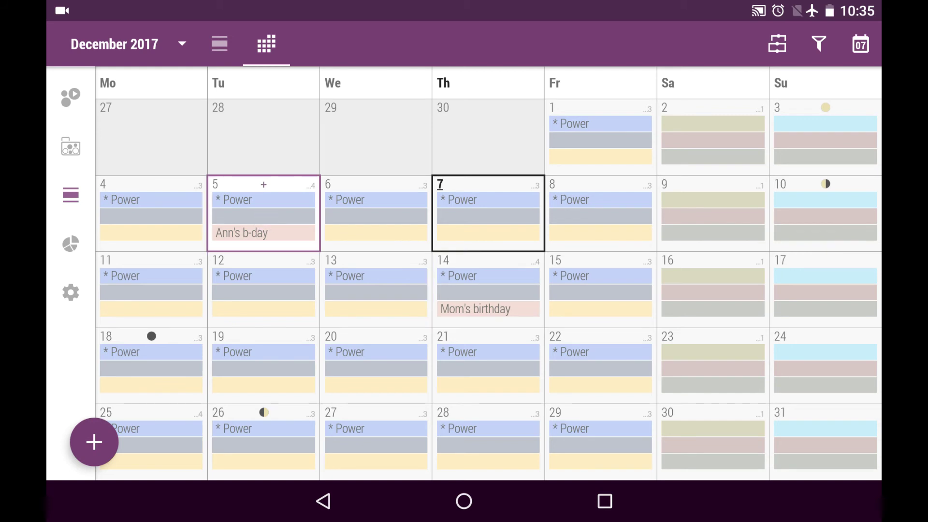
{"action": "left_click", "coordinate": [778, 44]}
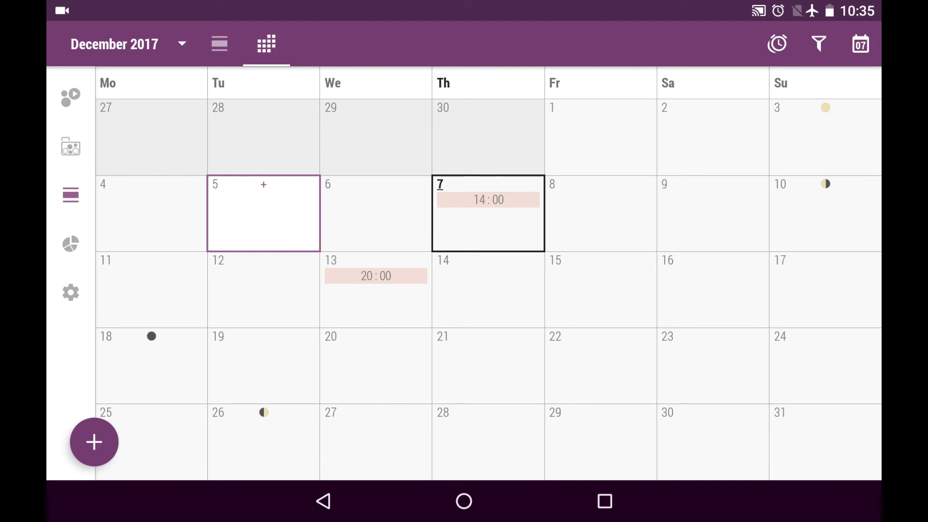
{"action": "left_click", "coordinate": [525, 216]}
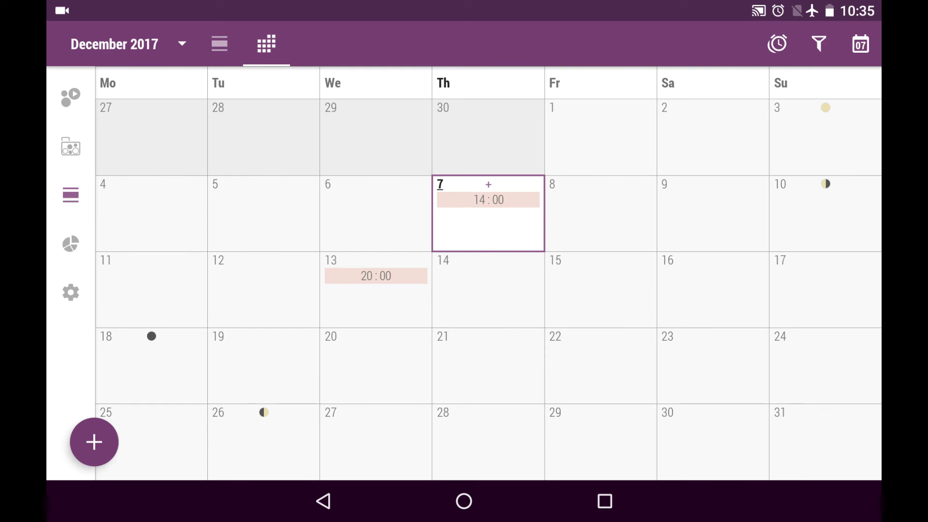
{"action": "left_click", "coordinate": [375, 304]}
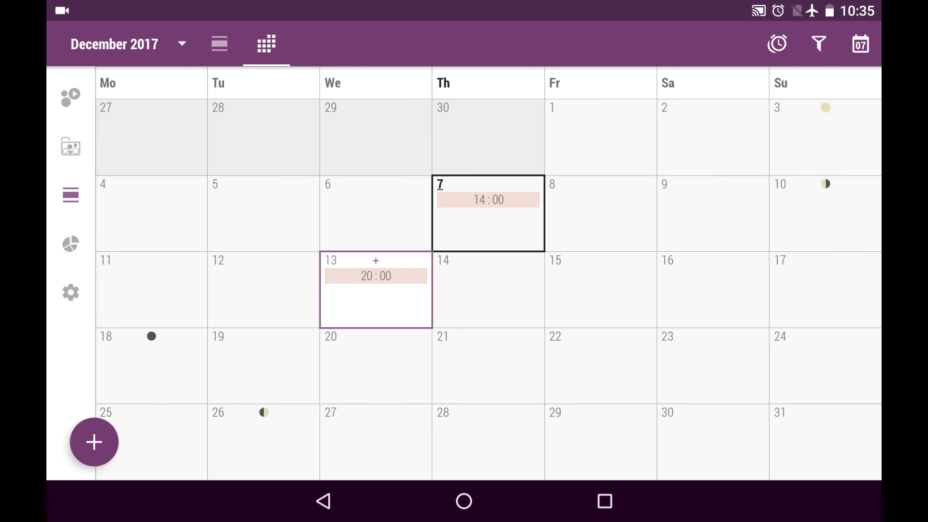
Open the Important dates activity's list of intents from the Control view
{"action": "left_click", "coordinate": [71, 147]}
{"action": "scroll", "coordinate": [486, 290], "scroll_direction": "down", "scroll_amount": 5}
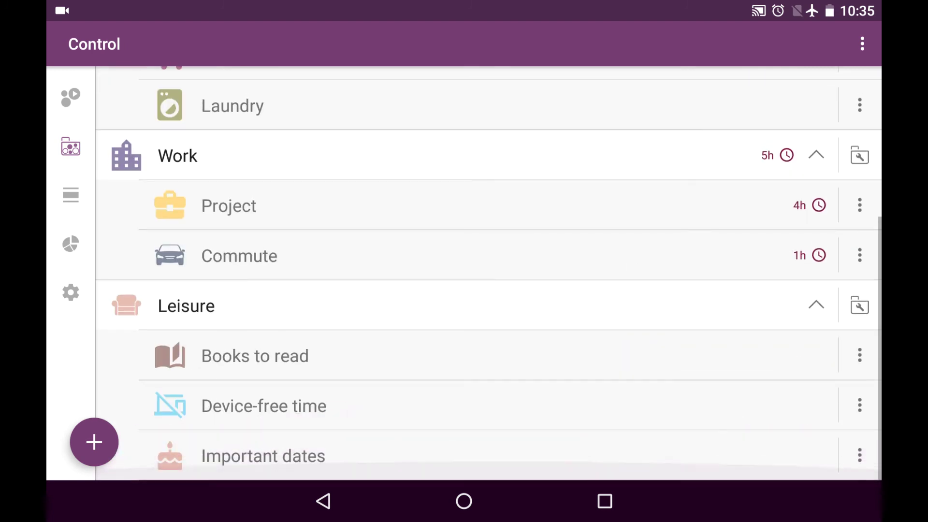
{"action": "left_click", "coordinate": [410, 456]}
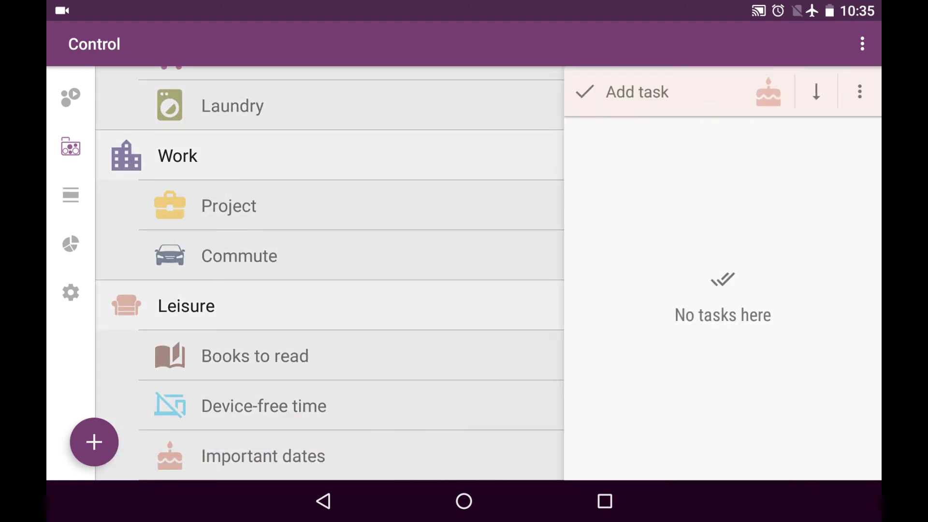
{"action": "left_click", "coordinate": [861, 92]}
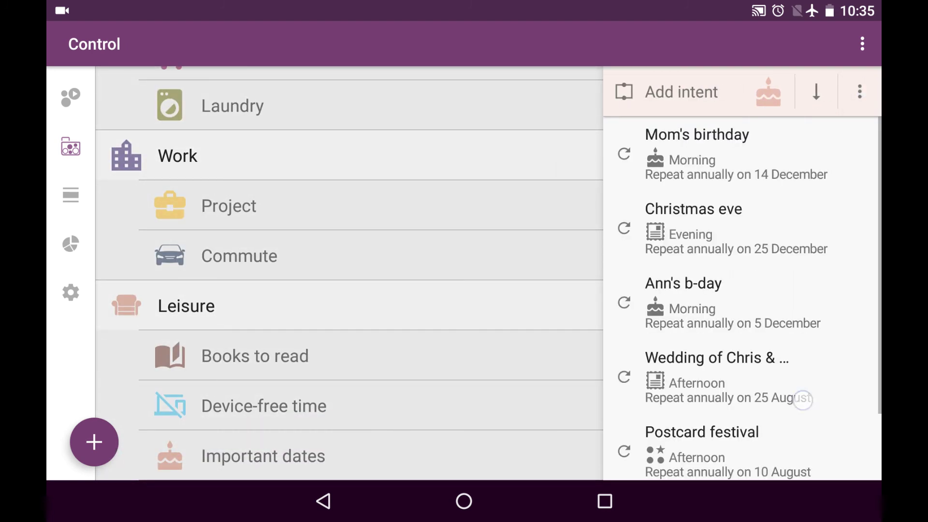
{"action": "mouse_move", "coordinate": [803, 398]}
{"action": "left_mouse_down"}
{"action": "mouse_move", "coordinate": [830, 207]}
{"action": "mouse_move", "coordinate": [827, 366]}
{"action": "left_mouse_up"}
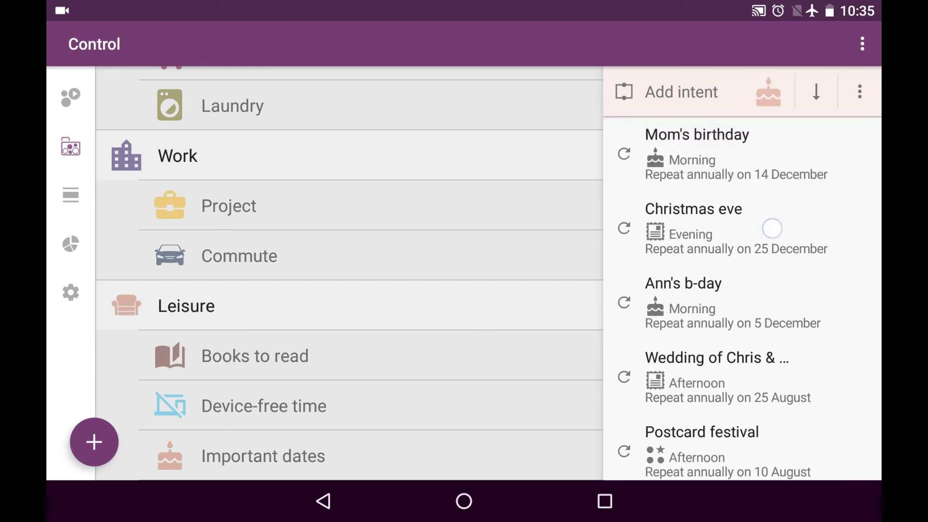
Move Christmas eve below Ann's b-day, then delete Mom's birthday and undo it
{"action": "left_click_drag", "start_coordinate": [772, 228], "coordinate": [774, 283]}
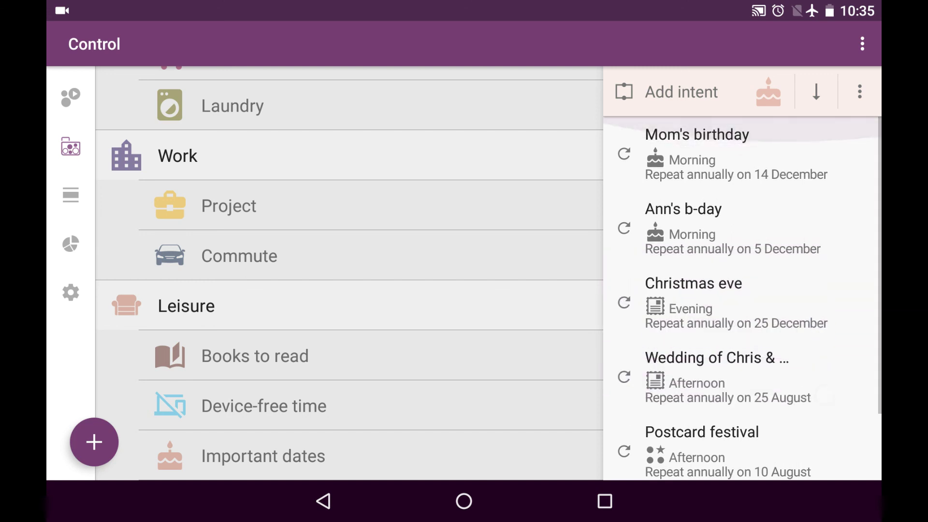
{"action": "left_click_drag", "start_coordinate": [726, 152], "coordinate": [871, 152]}
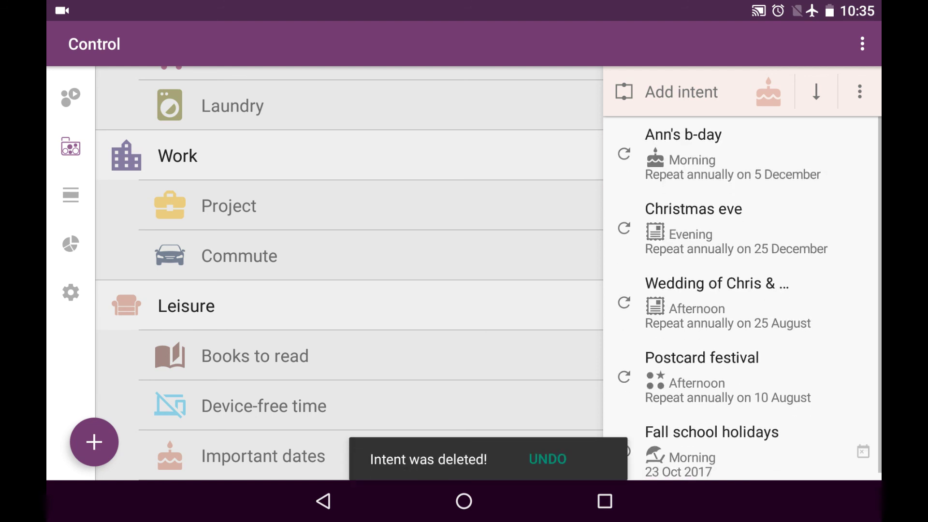
{"action": "left_click", "coordinate": [549, 459]}
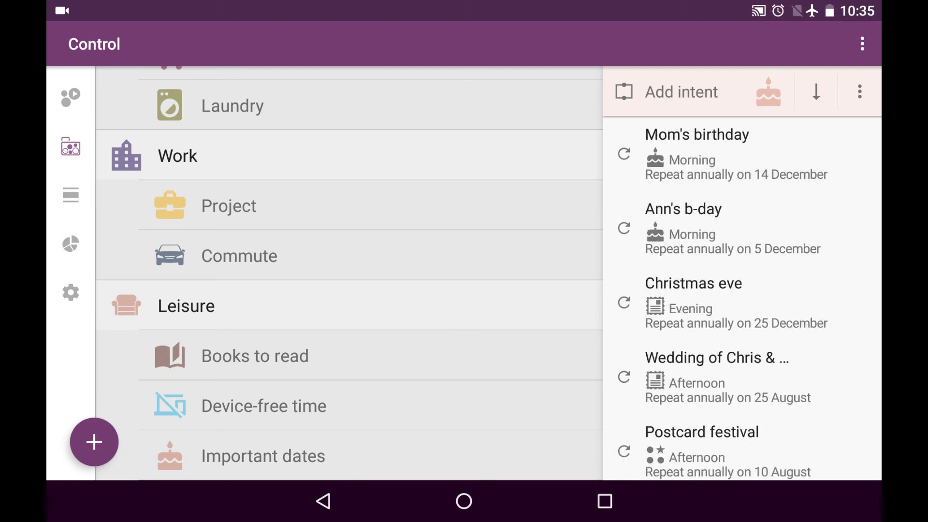